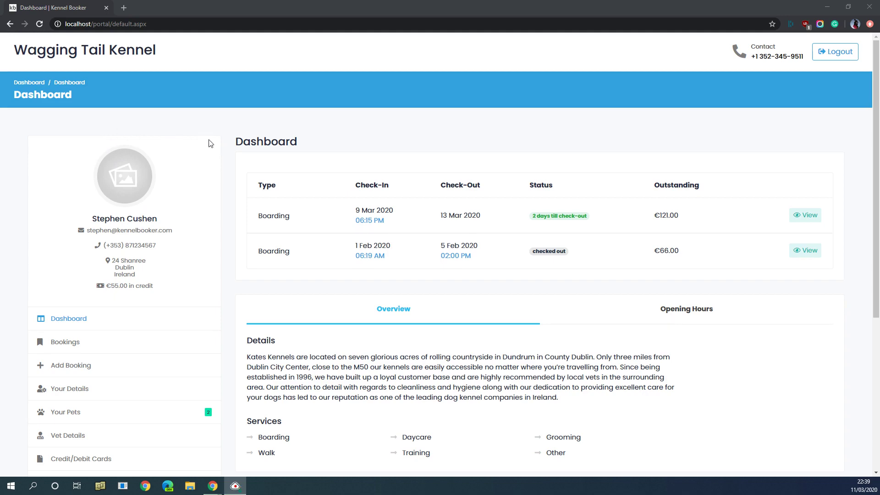
# Switch the Dashboard to Opening Hours and review the boarding, grooming and daycare hours
pyautogui.scroll(-1, 243, 214)
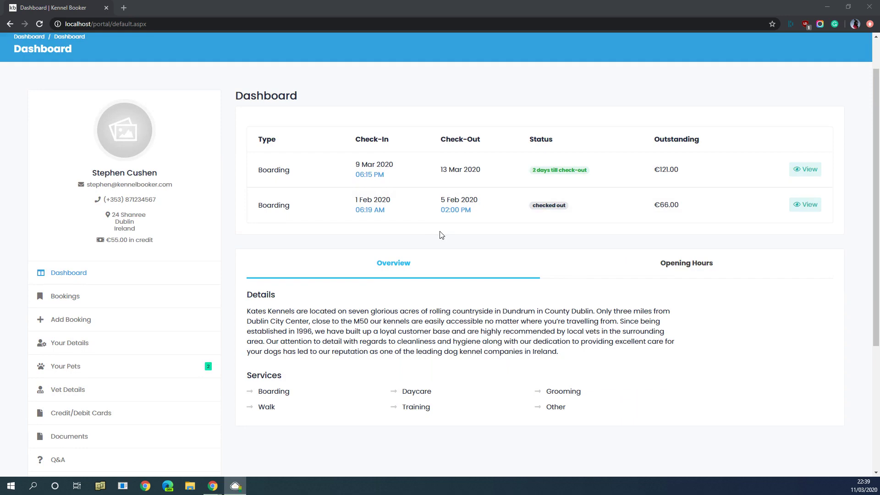
pyautogui.scroll(-2, 457, 309)
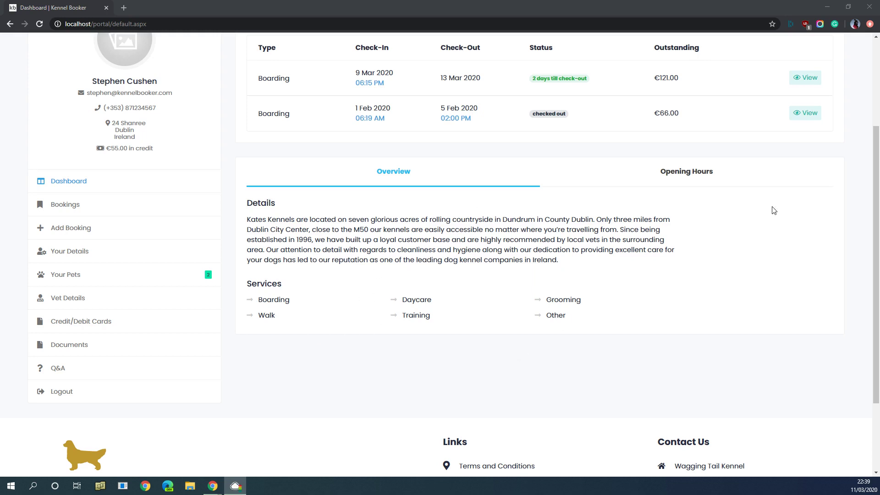
pyautogui.click(697, 183)
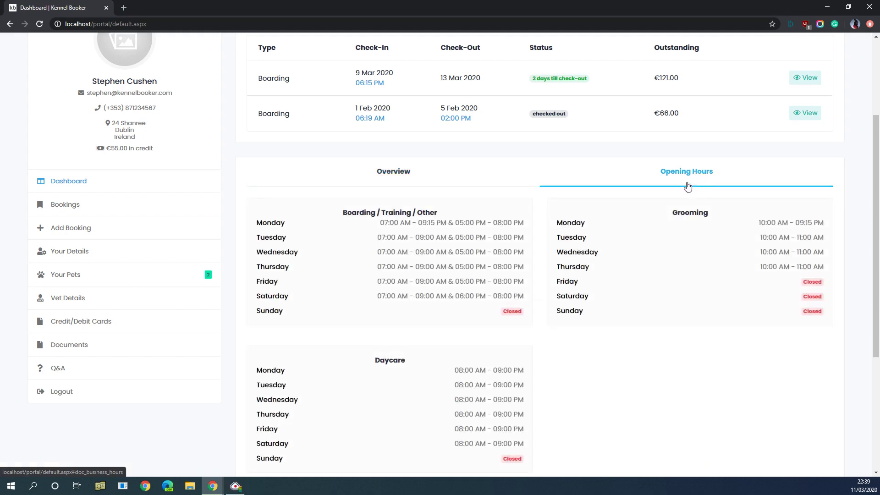
pyautogui.scroll(-1, 543, 207)
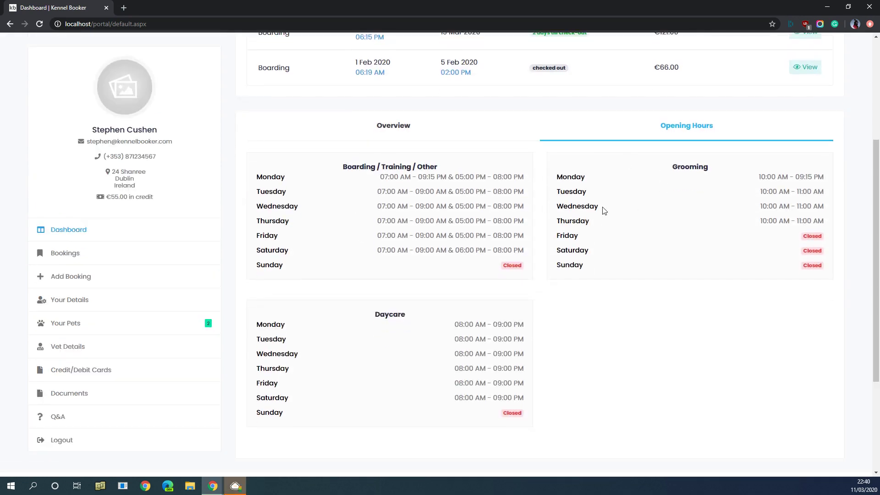
pyautogui.scroll(3, 427, 339)
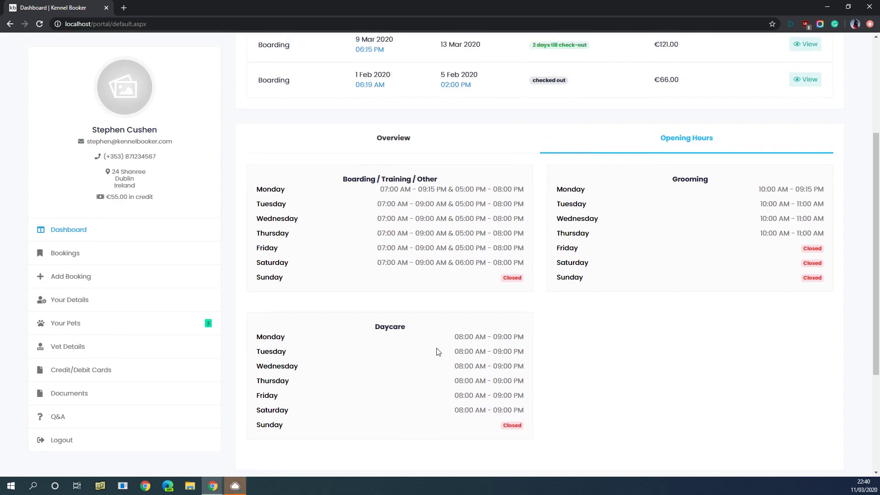
pyautogui.scroll(1, 248, 256)
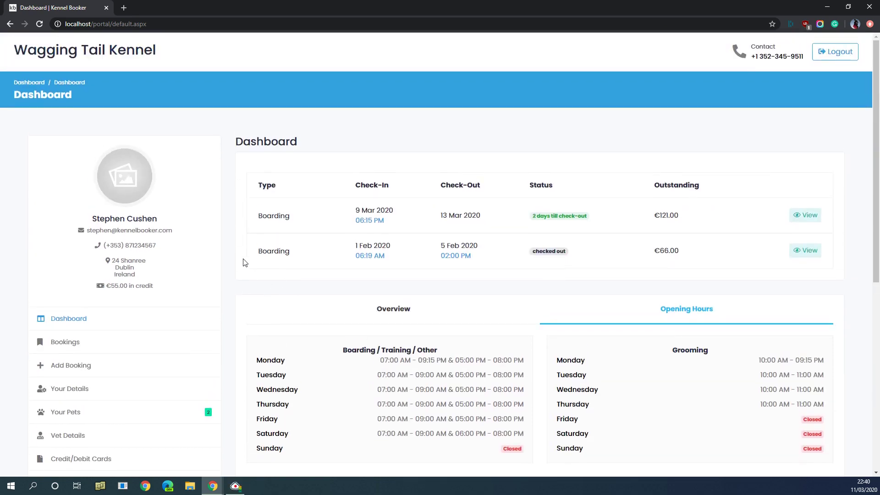
pyautogui.scroll(-3, 243, 262)
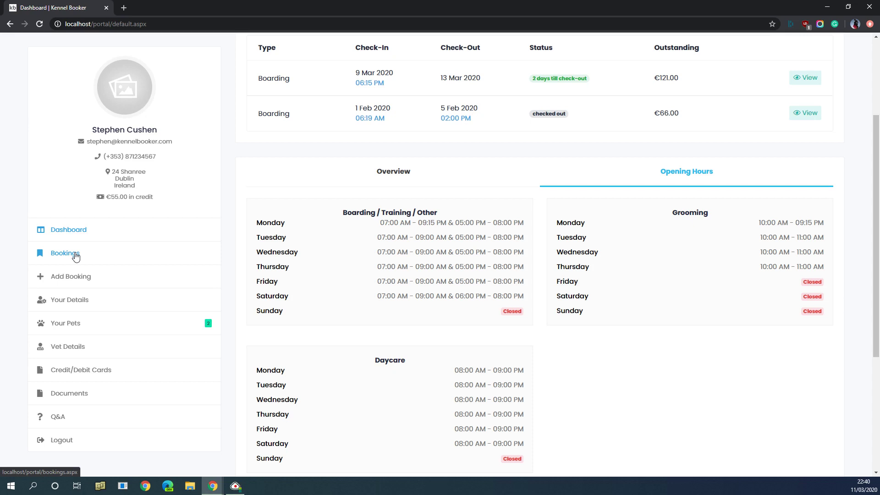
pyautogui.scroll(-1, 76, 257)
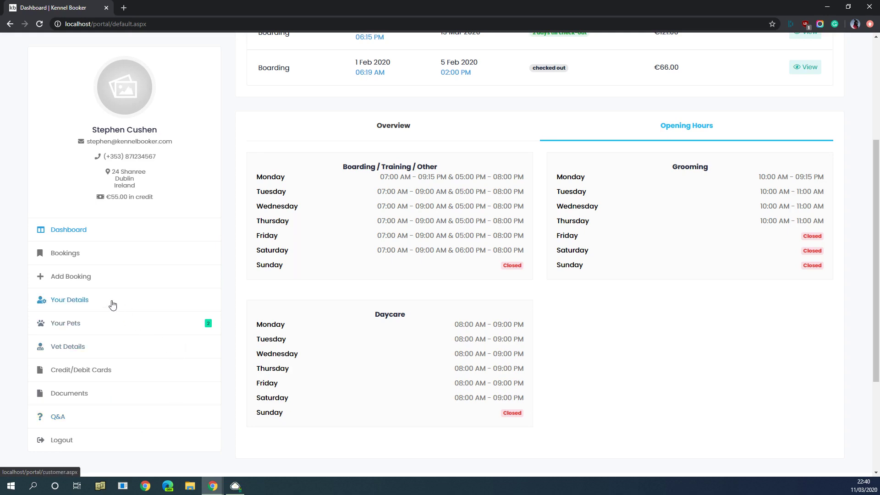
# Upload 10. Img Me.jpg as the profile picture on Your Details and reload to show it
pyautogui.click(69, 301)
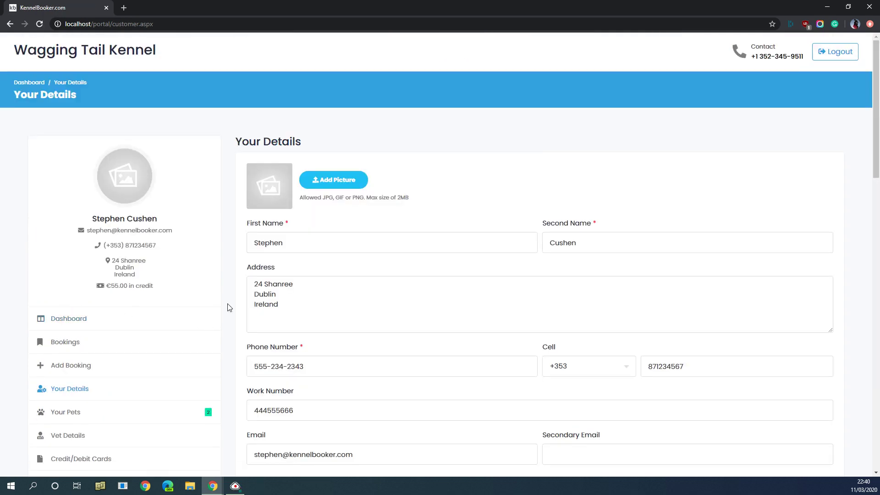
pyautogui.click(330, 182)
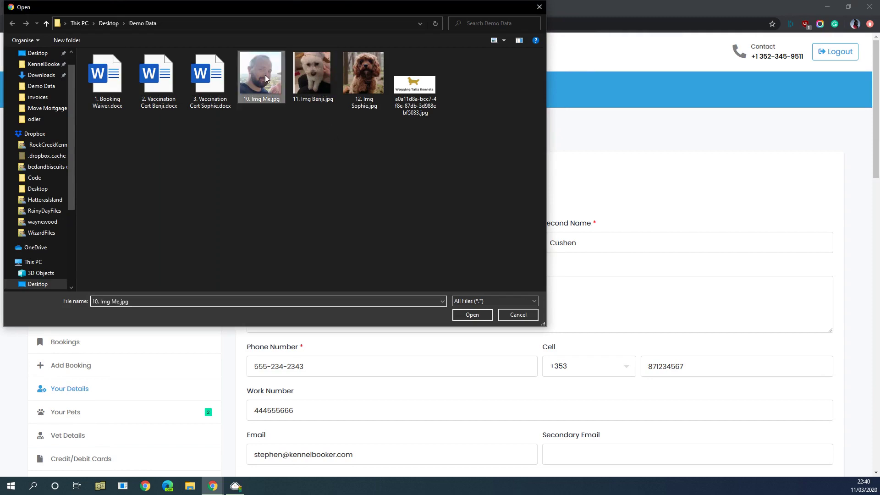
pyautogui.doubleClick(266, 78)
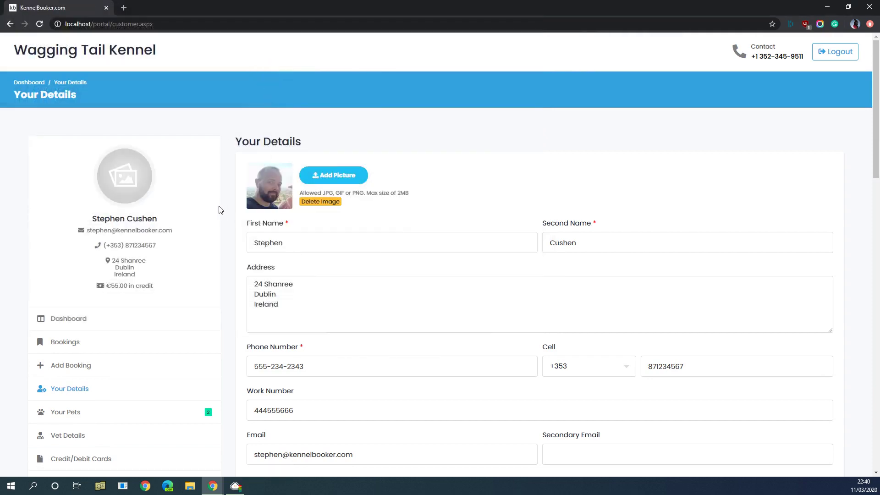
pyautogui.press('F5')
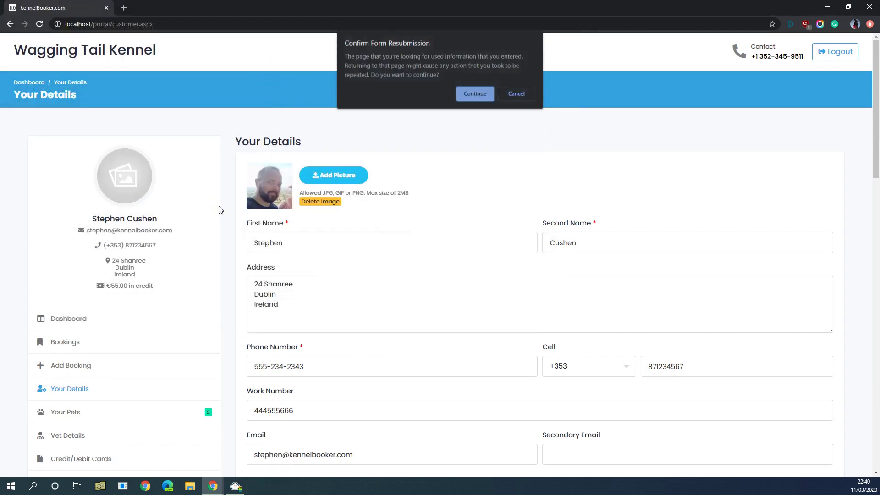
pyautogui.click(489, 93)
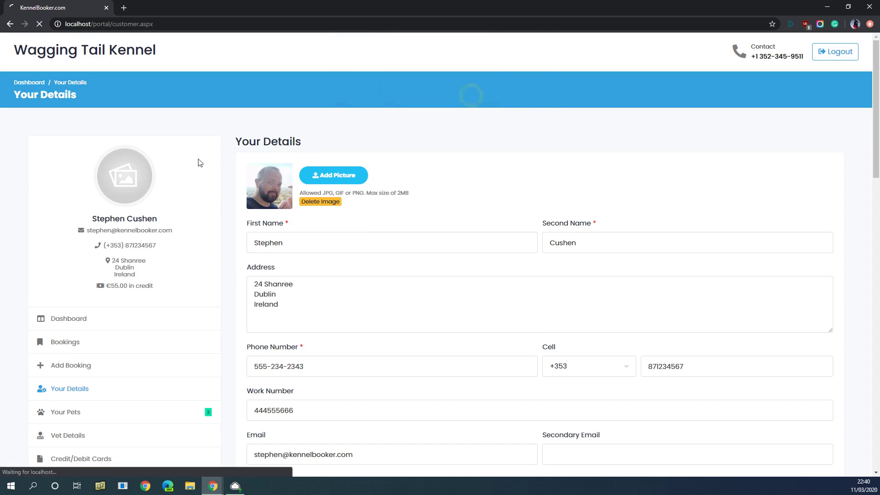
pyautogui.click(79, 320)
pyautogui.click(101, 392)
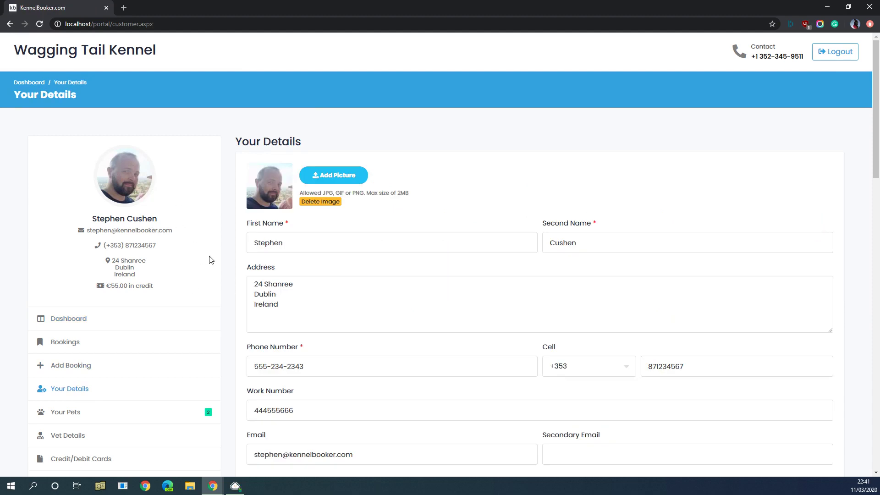
pyautogui.scroll(-1, 210, 260)
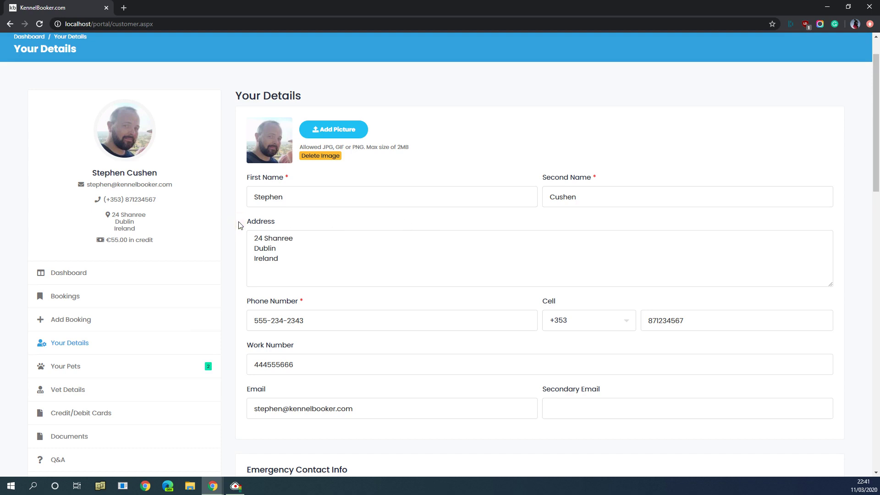
pyautogui.scroll(-7, 236, 223)
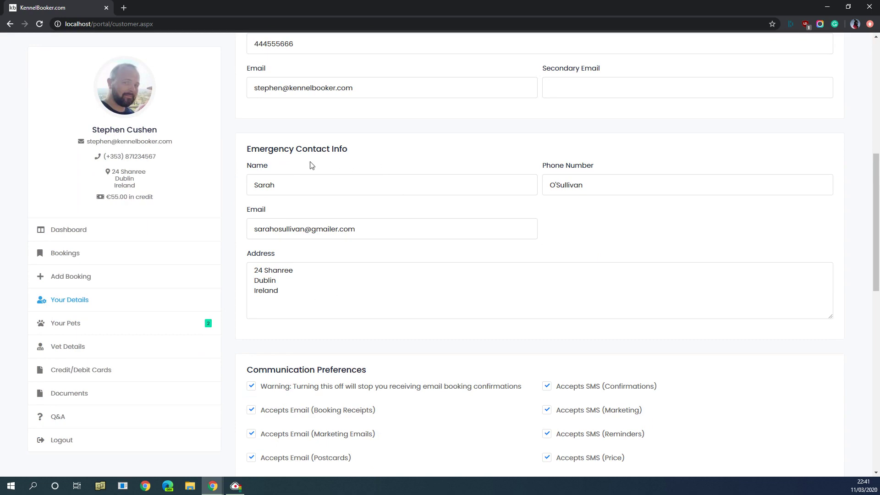
pyautogui.scroll(-3, 310, 165)
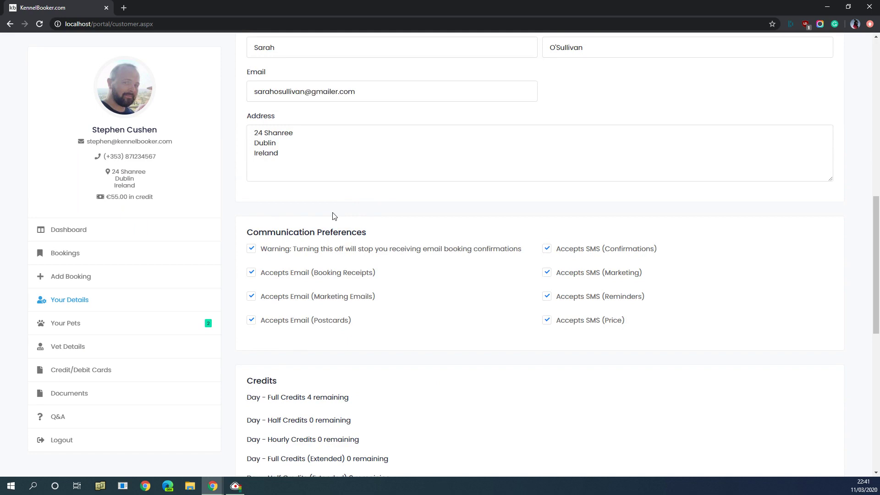
pyautogui.scroll(-3, 334, 216)
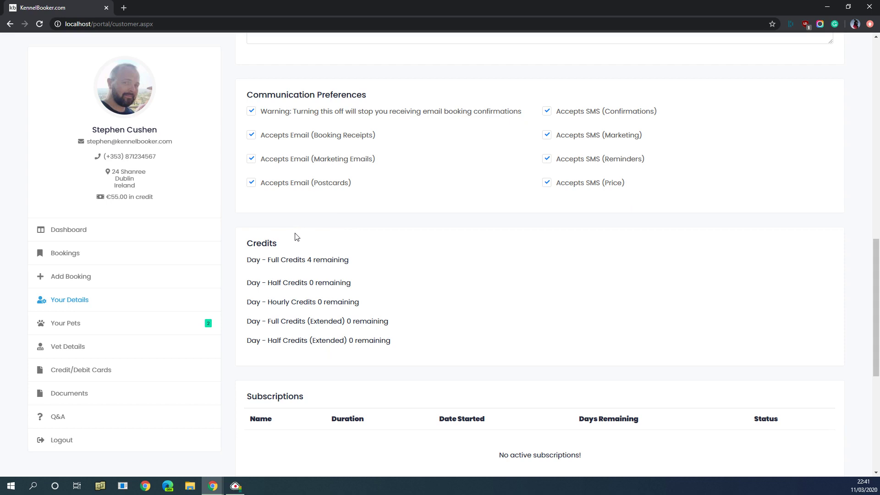
pyautogui.scroll(-3, 353, 248)
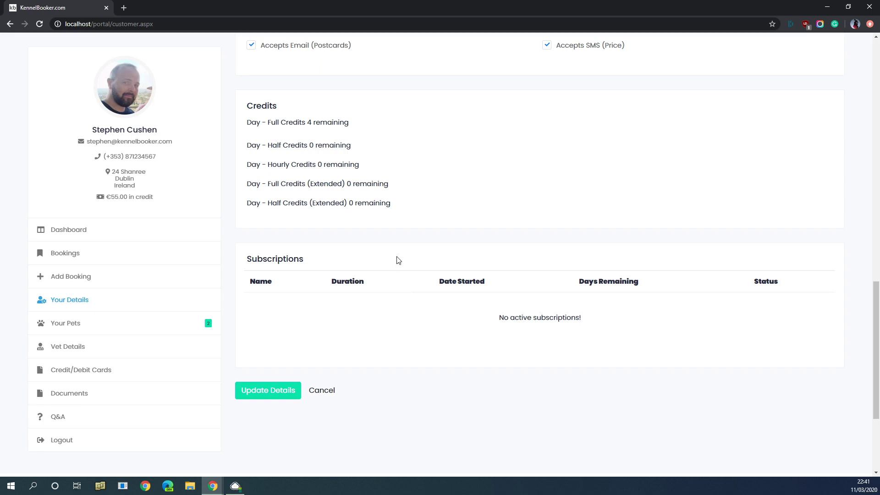
pyautogui.scroll(10, 360, 392)
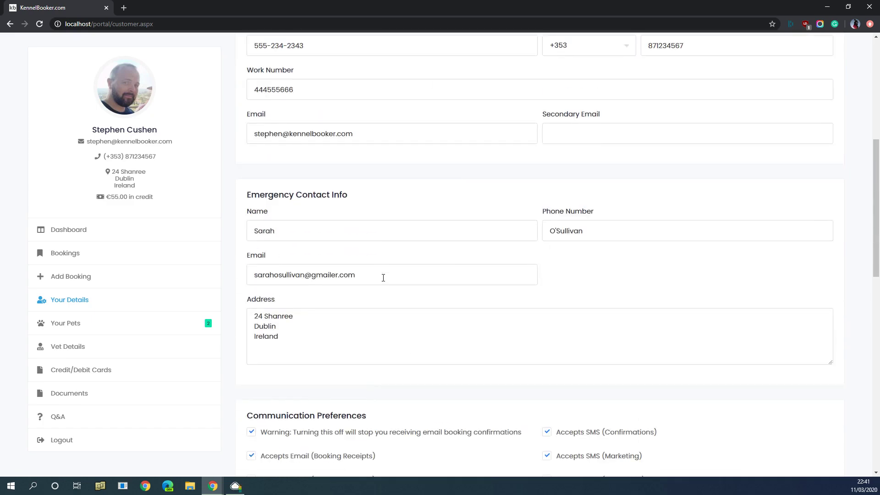
pyautogui.scroll(-10, 384, 277)
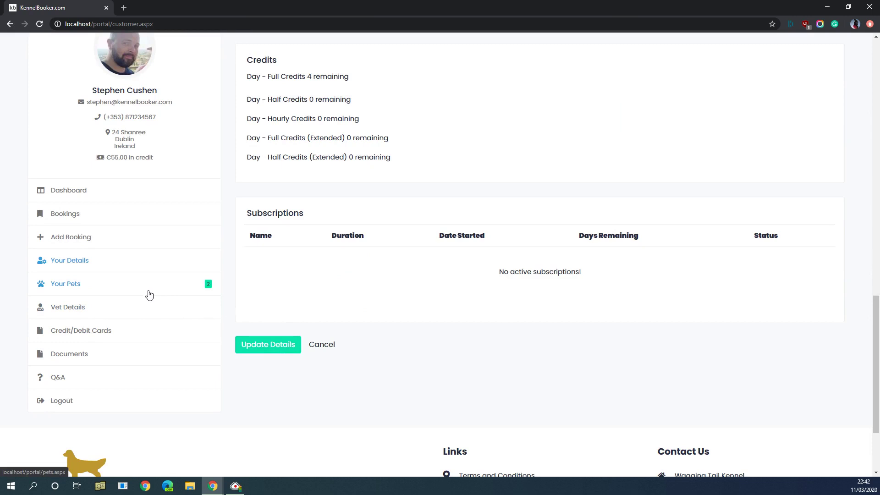
# Upload 11. Img Benji.jpg as Benji's picture on his pet details page
pyautogui.click(88, 292)
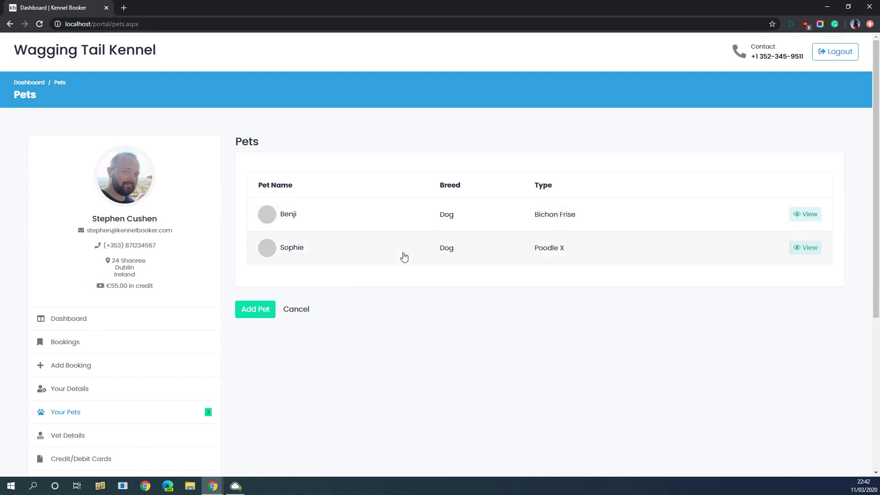
pyautogui.click(313, 221)
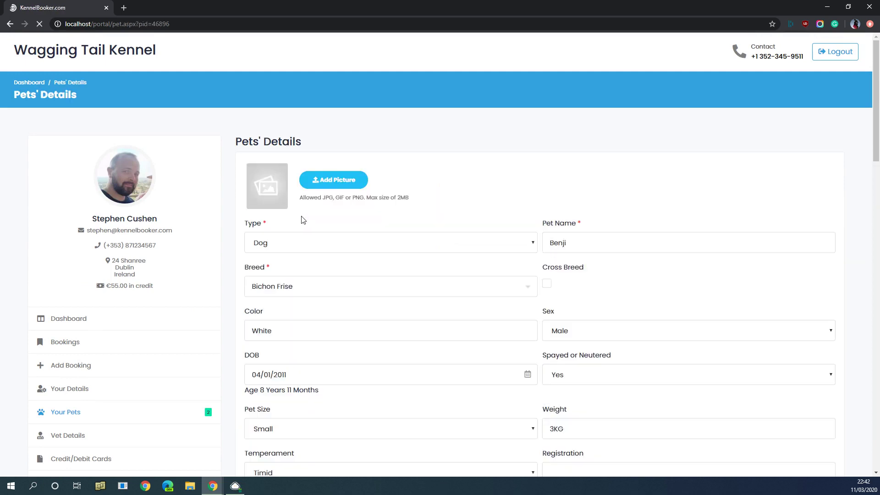
pyautogui.click(333, 180)
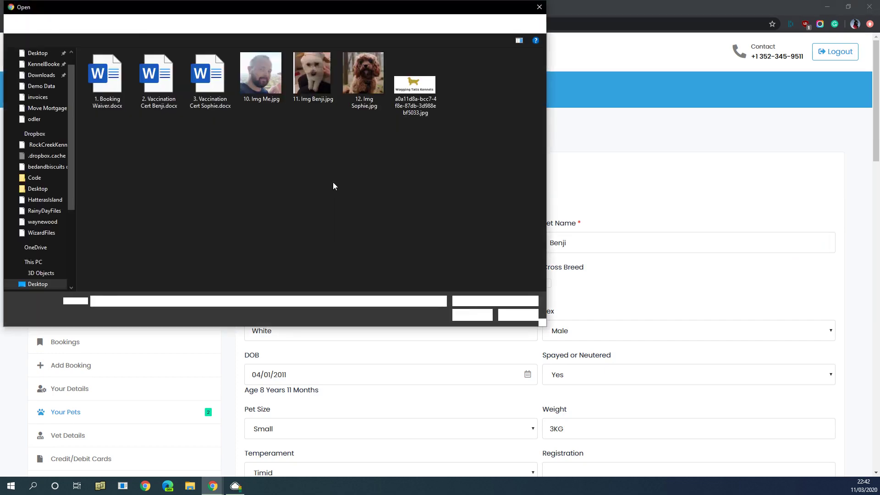
pyautogui.moveTo(321, 7); pyautogui.dragTo(349, 94)
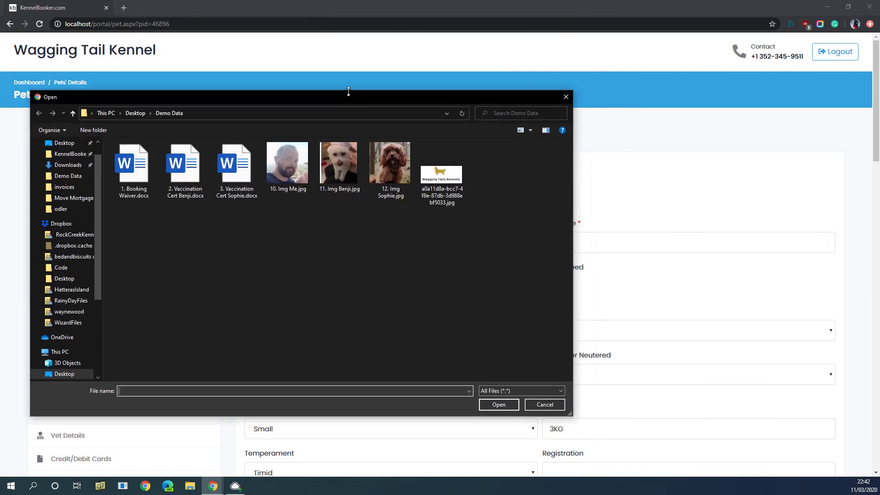
pyautogui.doubleClick(351, 163)
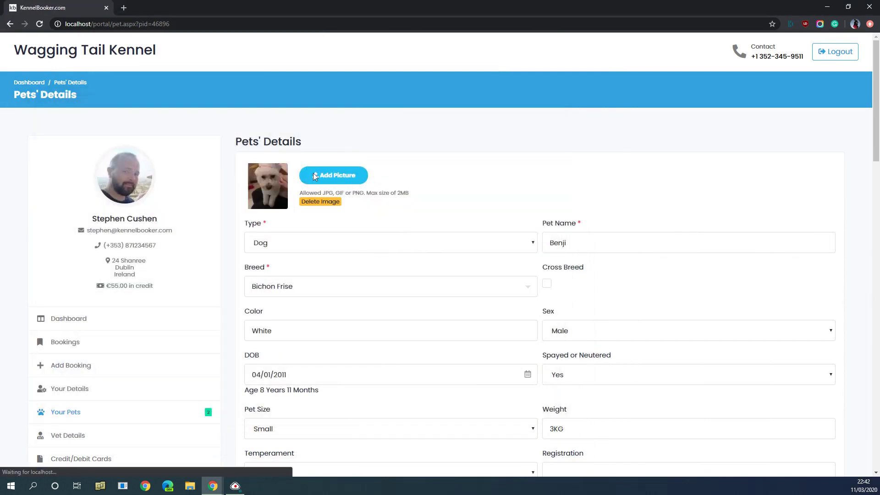
pyautogui.scroll(-2, 263, 268)
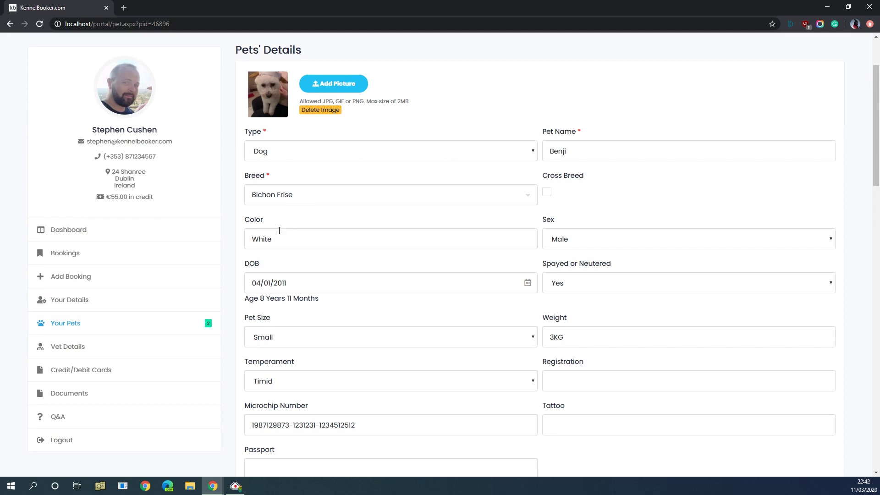
pyautogui.scroll(-3, 283, 259)
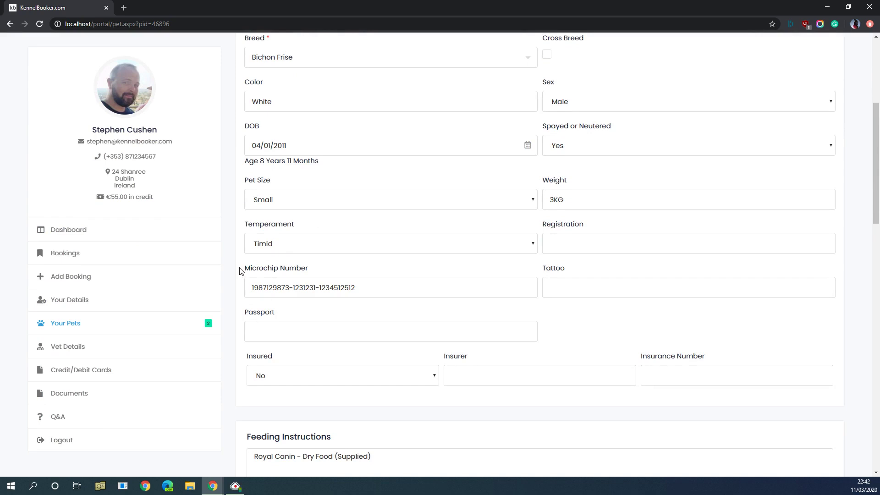
pyautogui.scroll(-7, 240, 271)
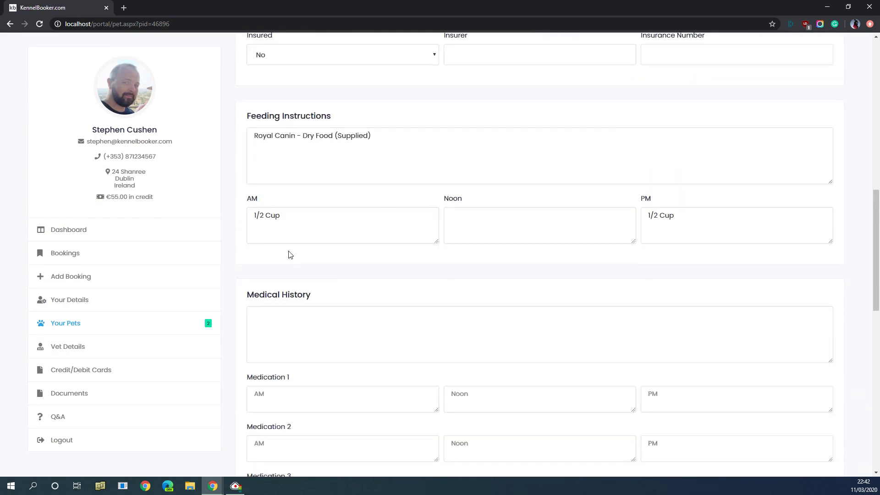
pyautogui.scroll(-8, 283, 263)
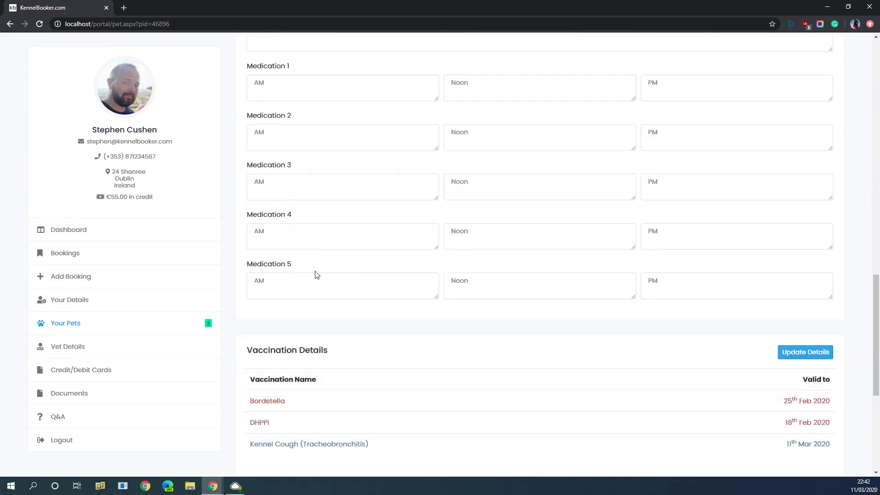
pyautogui.scroll(-2, 316, 275)
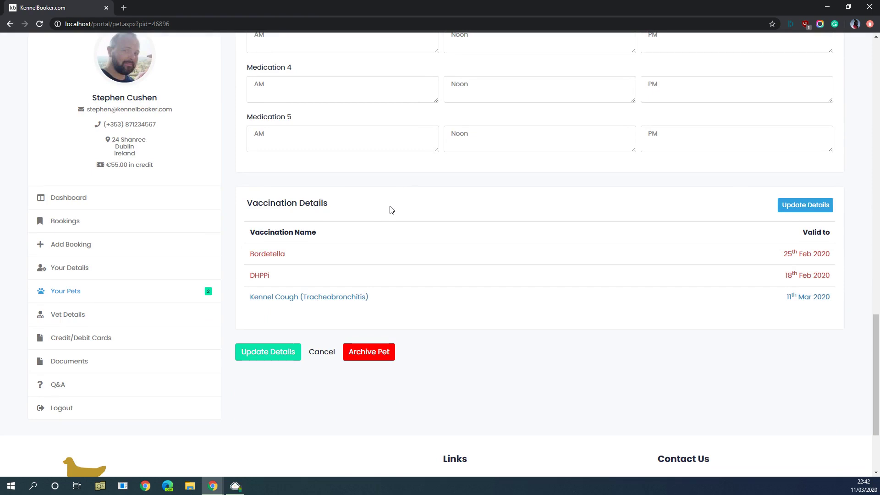
# Make Benji's vaccination valid-to dates (02/25/2020, 02/18/2020, 03/11/2020) editable
pyautogui.click(807, 209)
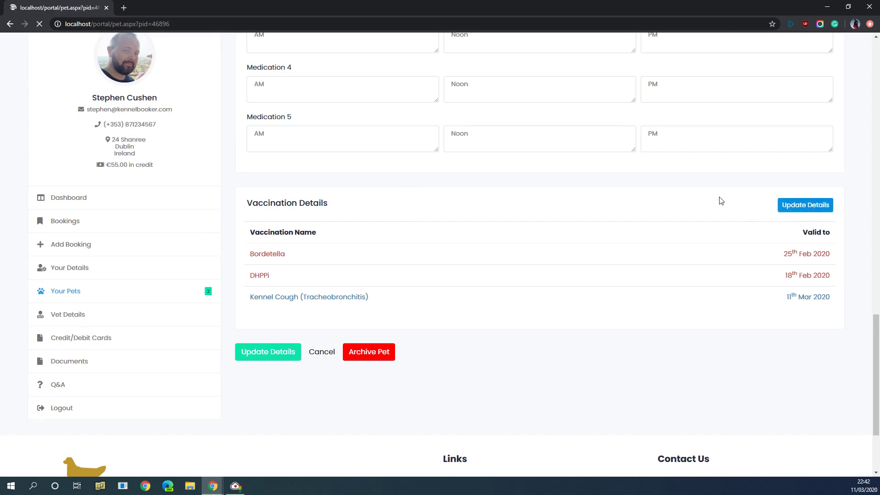
pyautogui.scroll(-15, 727, 218)
pyautogui.scroll(-9, 696, 262)
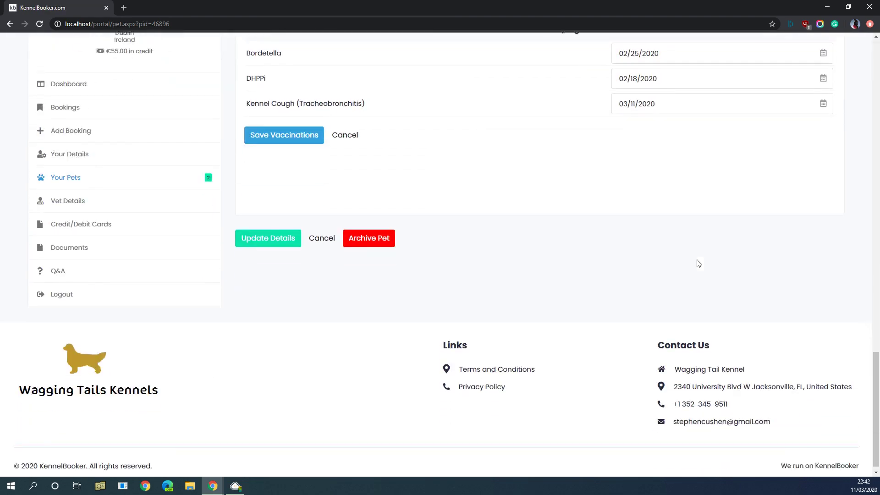
pyautogui.scroll(5, 704, 261)
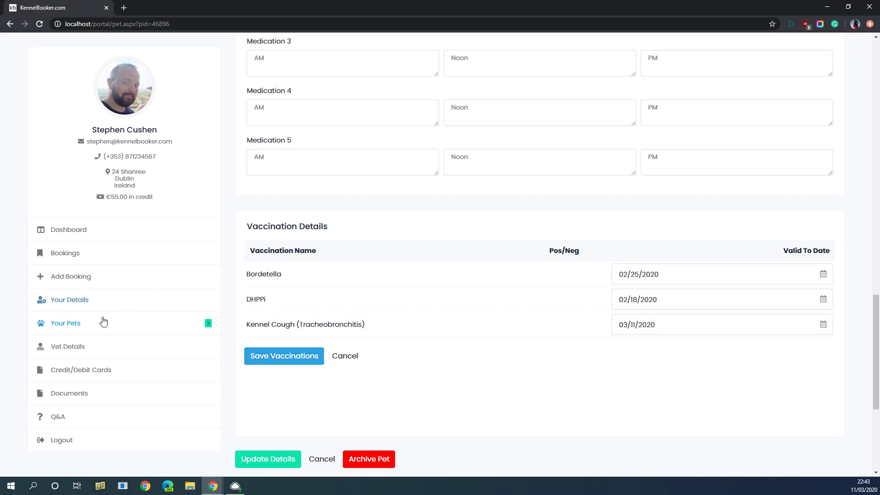
# Add 12. Img Sophie.jpg as Sophie's picture on her pet details page
pyautogui.click(94, 328)
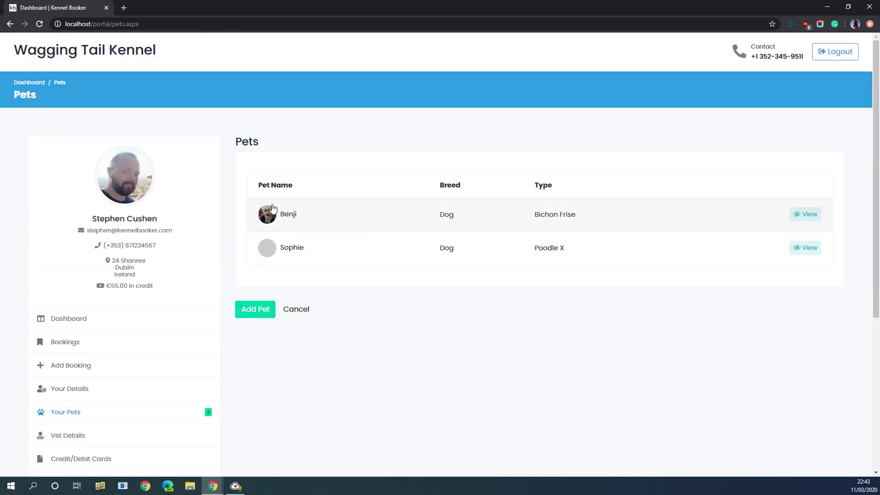
pyautogui.click(274, 252)
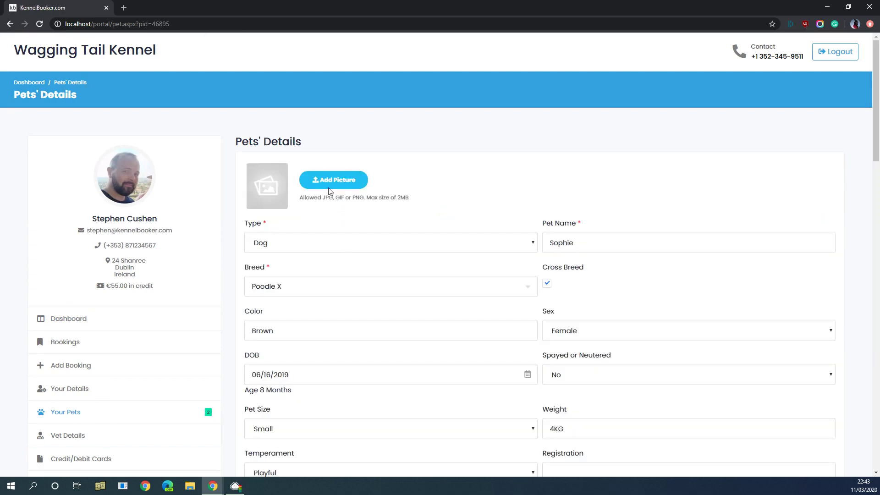
pyautogui.click(325, 179)
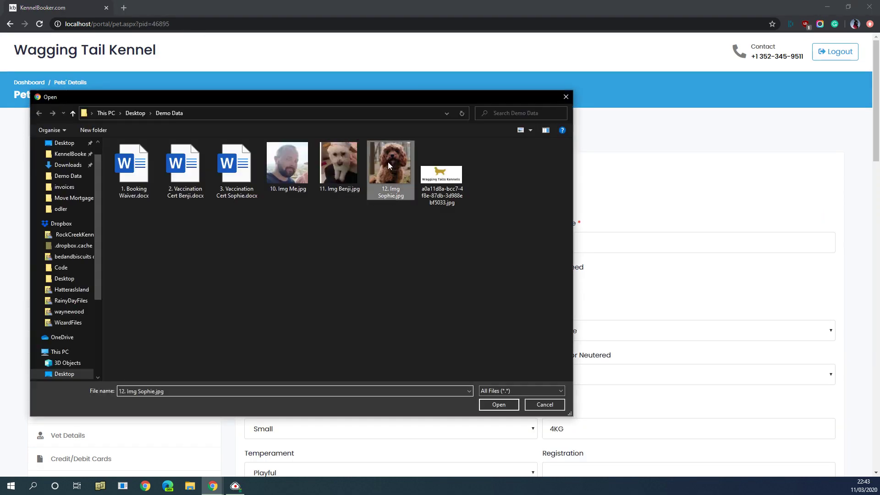
pyautogui.doubleClick(388, 162)
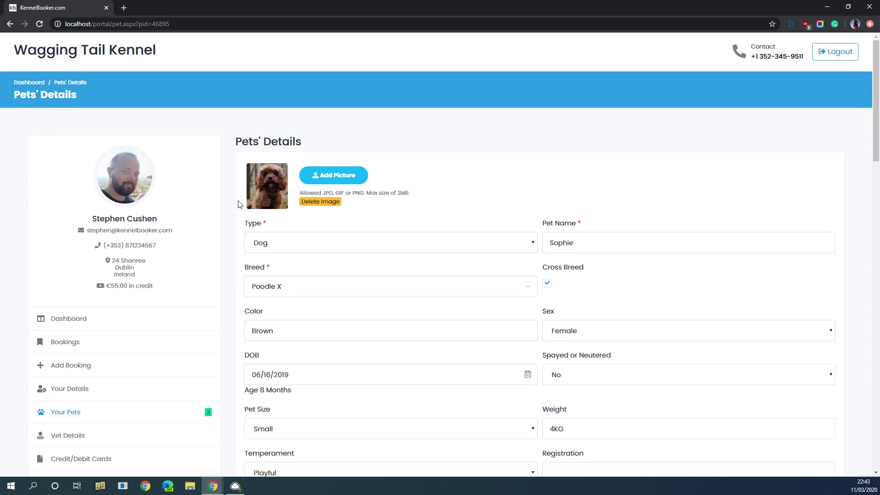
pyautogui.scroll(-1, 233, 205)
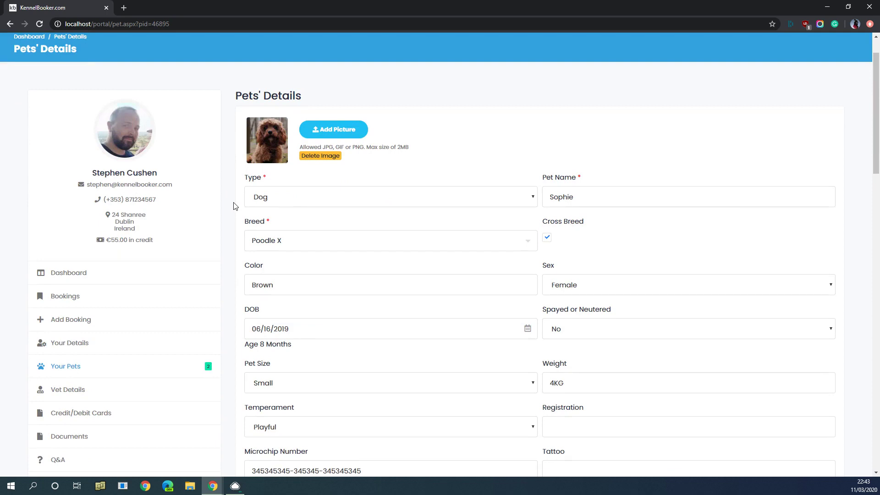
pyautogui.scroll(-3, 468, 376)
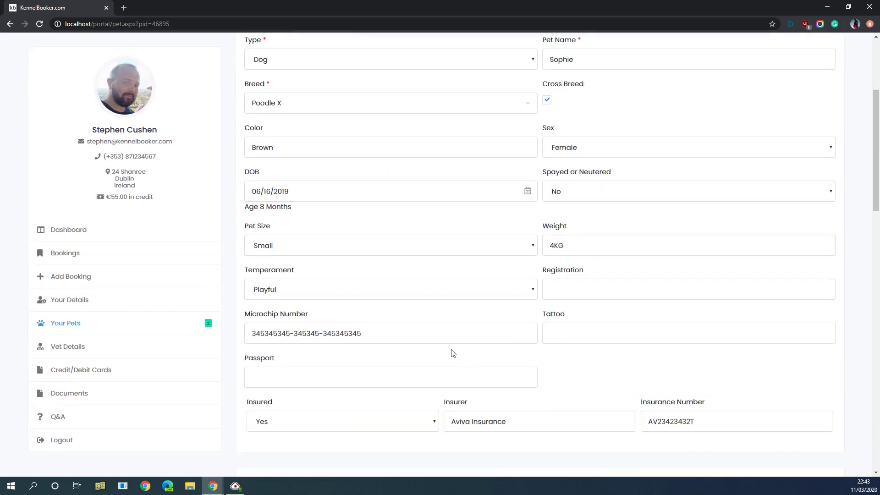
# Pick Blaine Family Veterinary Hospital as the vet, then view the saved card expiring 05/2045
pyautogui.click(75, 350)
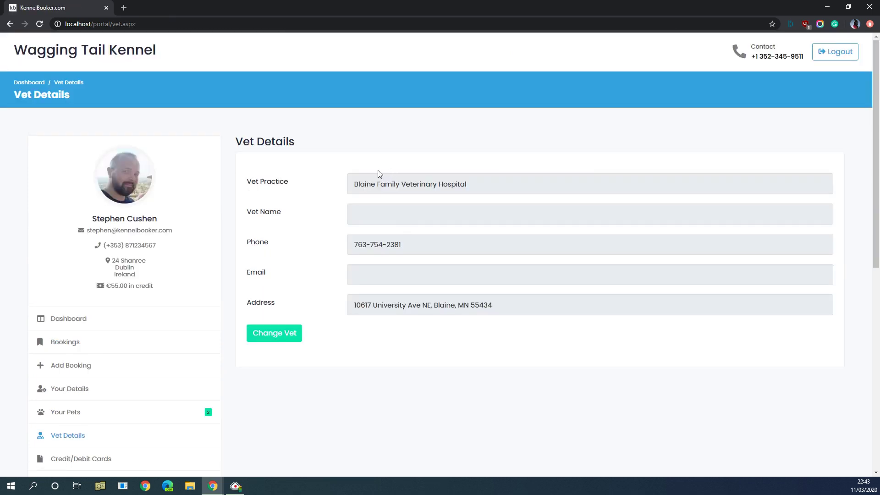
pyautogui.click(274, 337)
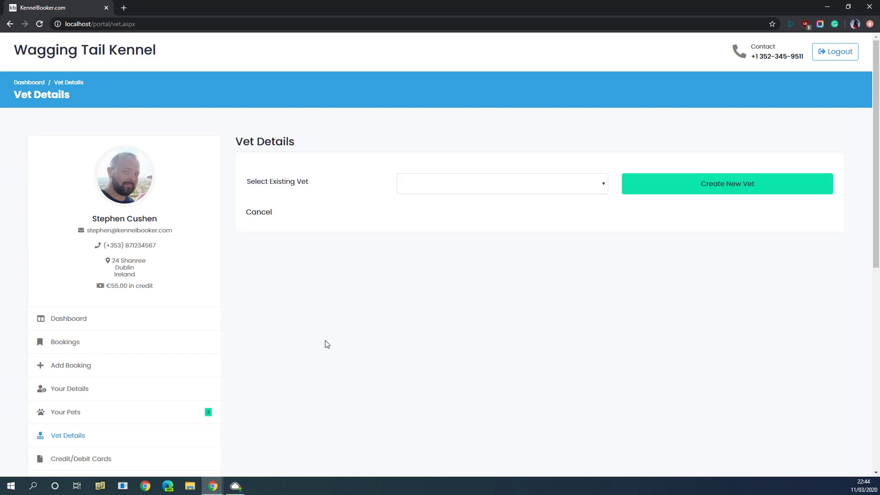
pyautogui.click(476, 183)
pyautogui.scroll(-12, 517, 300)
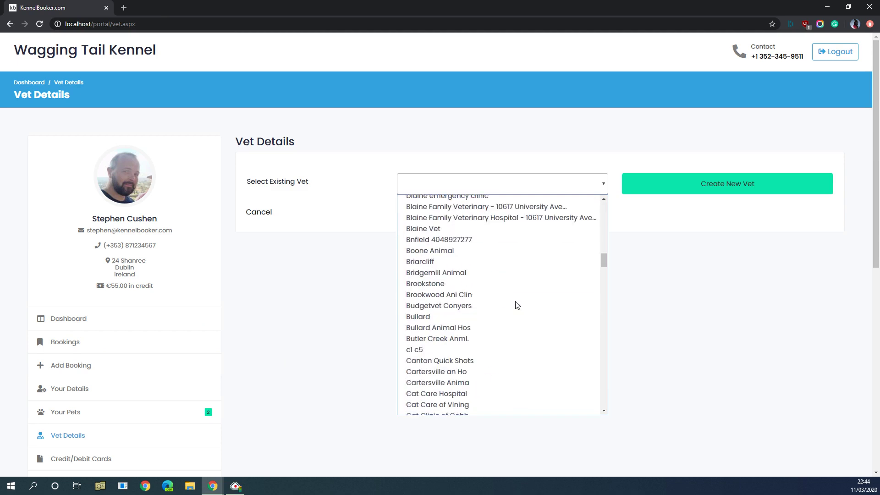
pyautogui.scroll(2, 516, 305)
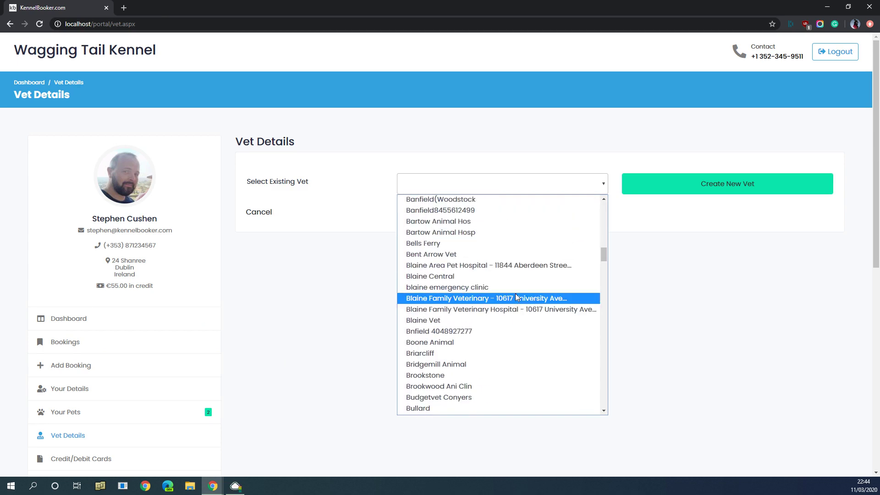
pyautogui.click(440, 309)
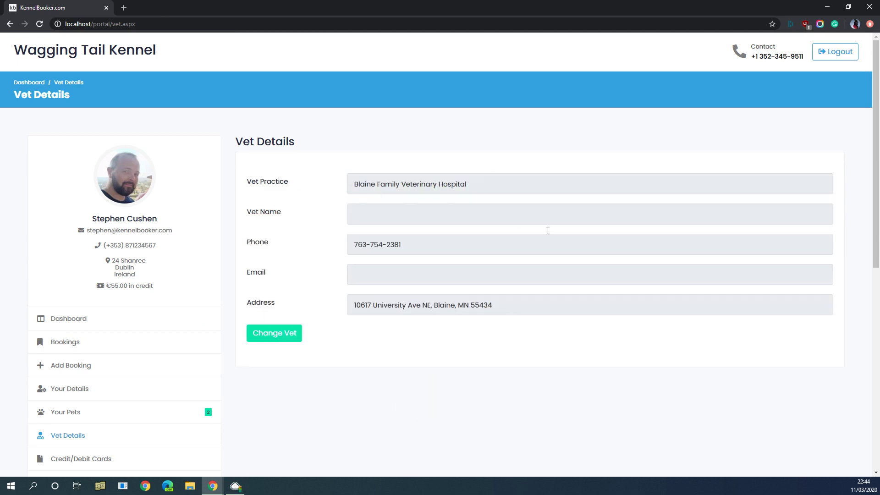
pyautogui.scroll(-2, 350, 328)
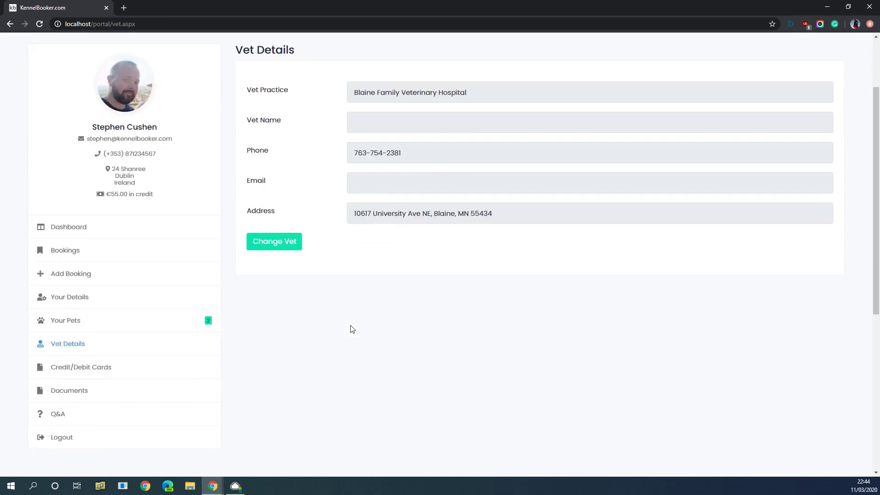
pyautogui.click(96, 369)
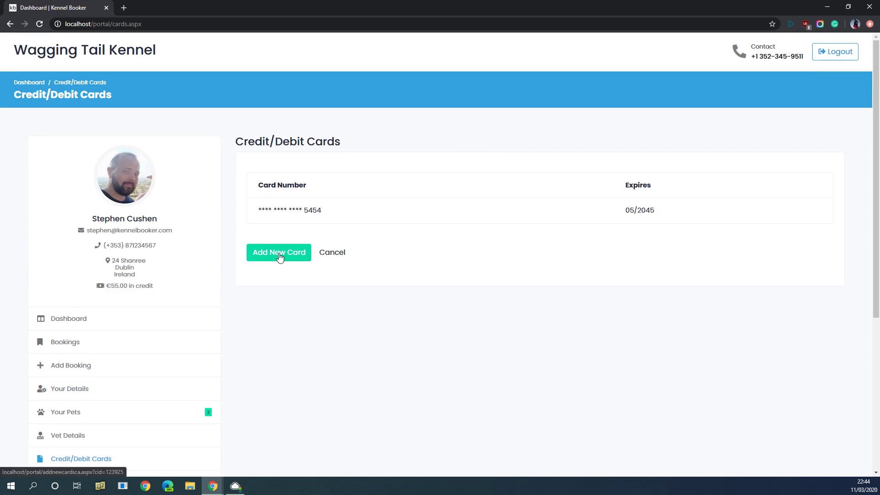
pyautogui.scroll(-3, 275, 329)
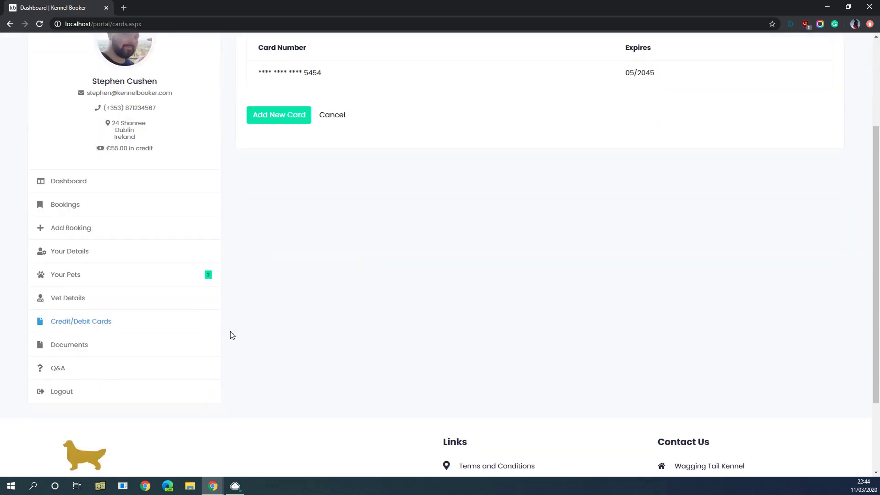
# Upload 1. Booking Waiver.docx as a Booking Waiver for the account holder
pyautogui.click(94, 349)
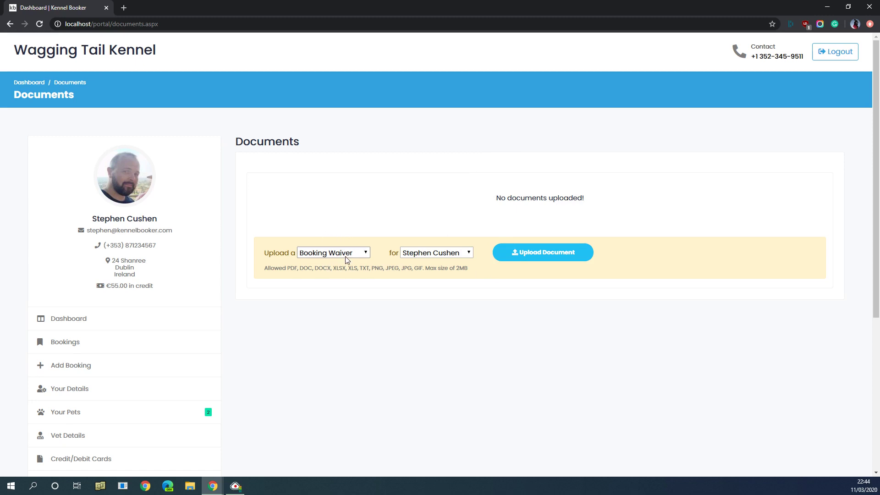
pyautogui.click(419, 255)
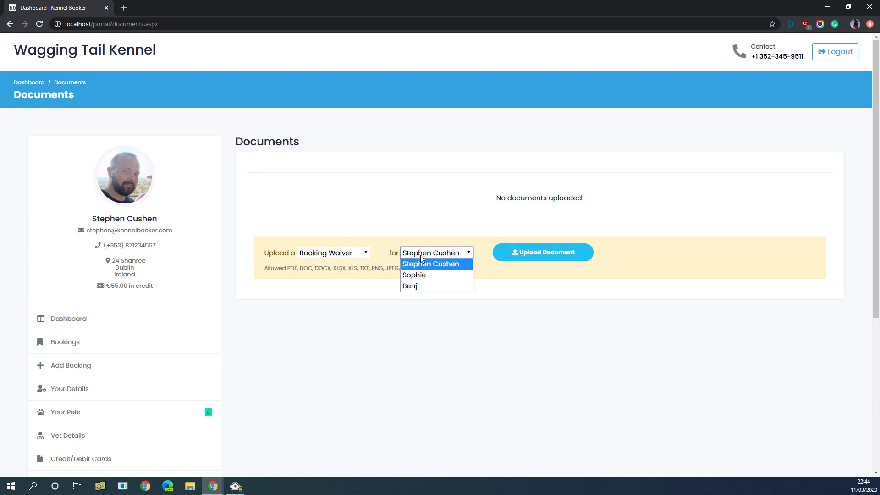
pyautogui.click(426, 264)
pyautogui.click(542, 255)
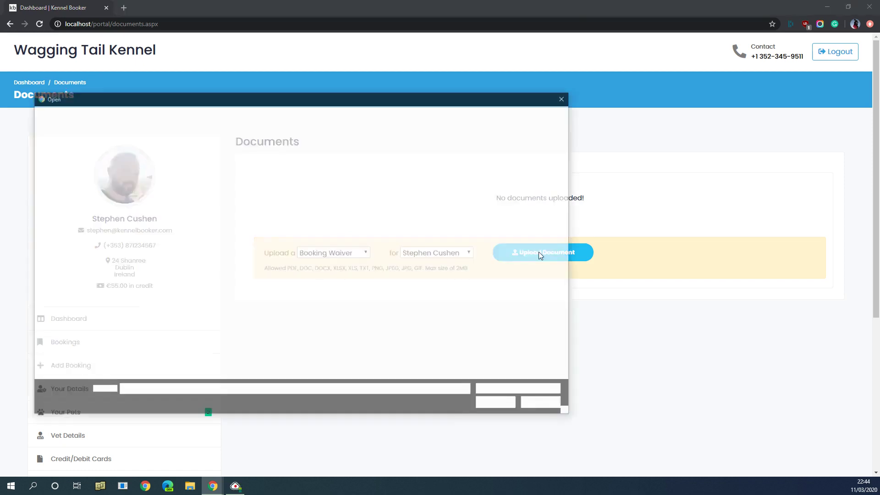
pyautogui.click(145, 171)
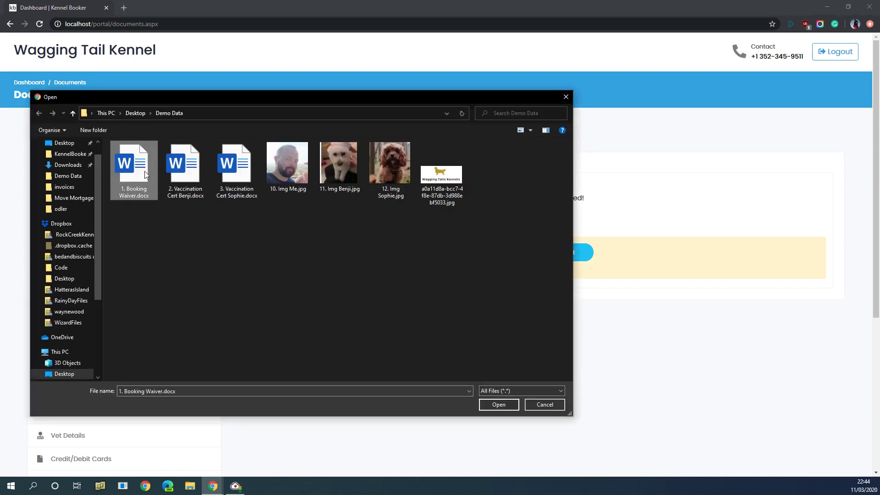
pyautogui.doubleClick(145, 170)
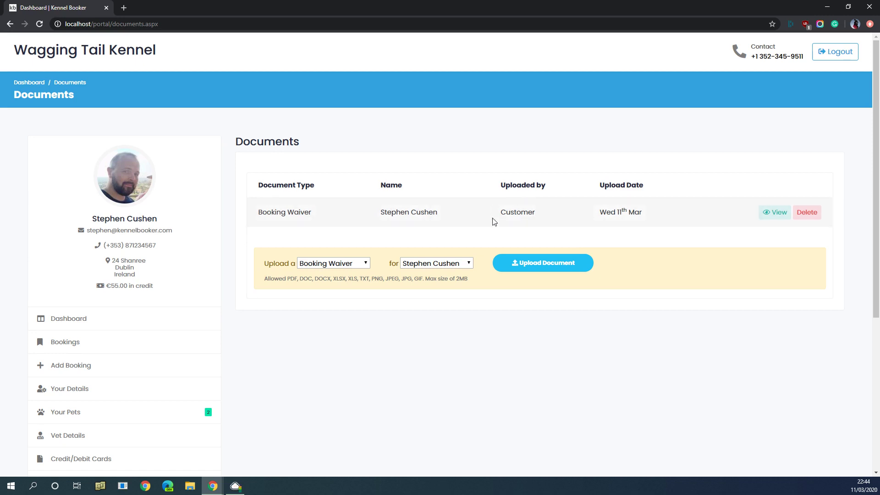
# Upload 3. Vaccination Cert Sophie.docx as a Vaccination Cert document for Sophie
pyautogui.click(342, 269)
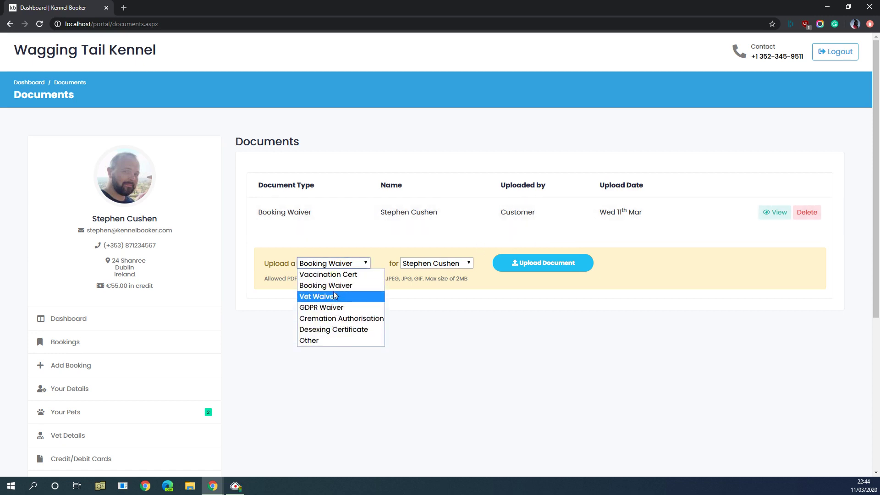
pyautogui.click(332, 274)
pyautogui.click(425, 264)
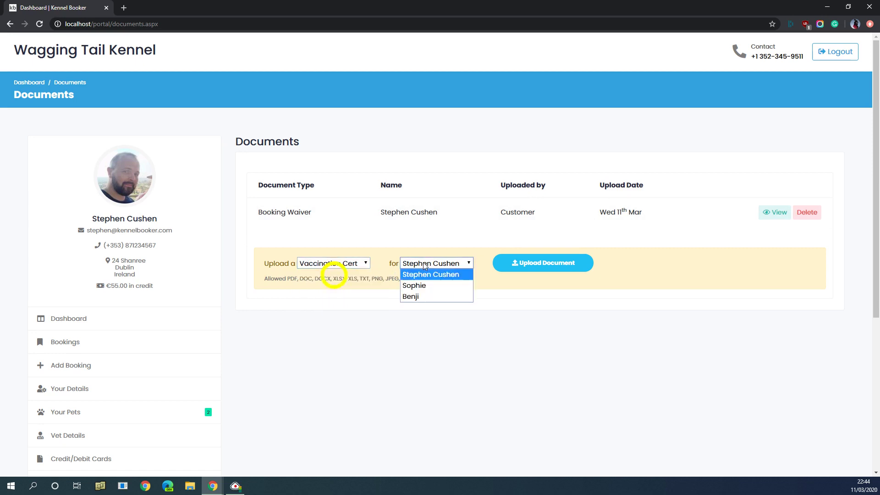
pyautogui.click(422, 284)
pyautogui.click(544, 265)
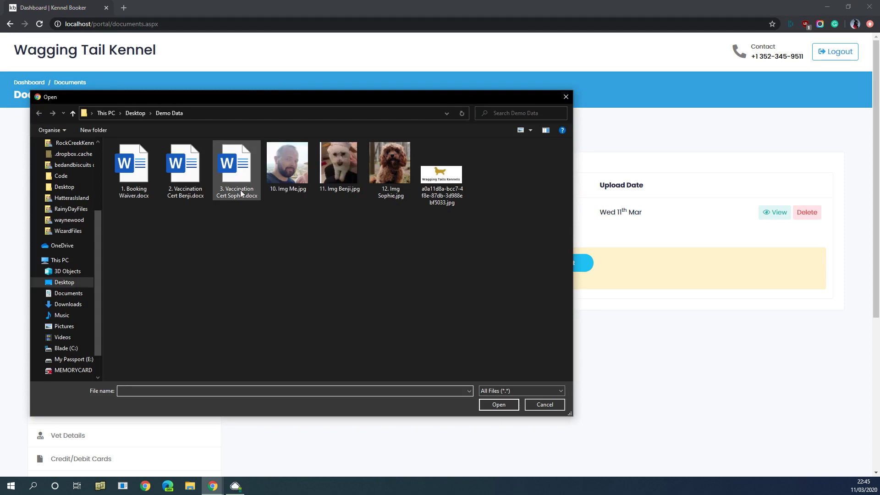
pyautogui.doubleClick(233, 172)
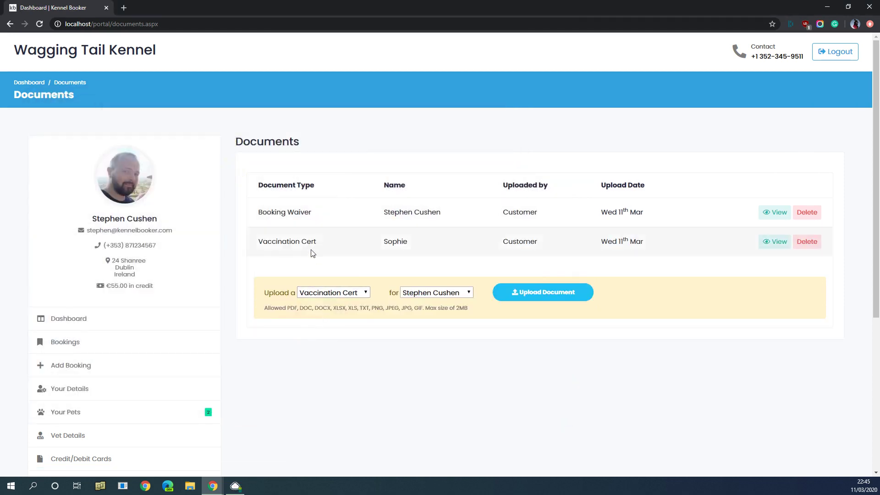
# Check the documents list shows the Booking Waiver and Sophie's Vaccination Cert, both dated Wed 11th Mar
pyautogui.moveTo(258, 242); pyautogui.dragTo(408, 241)
pyautogui.click(344, 245)
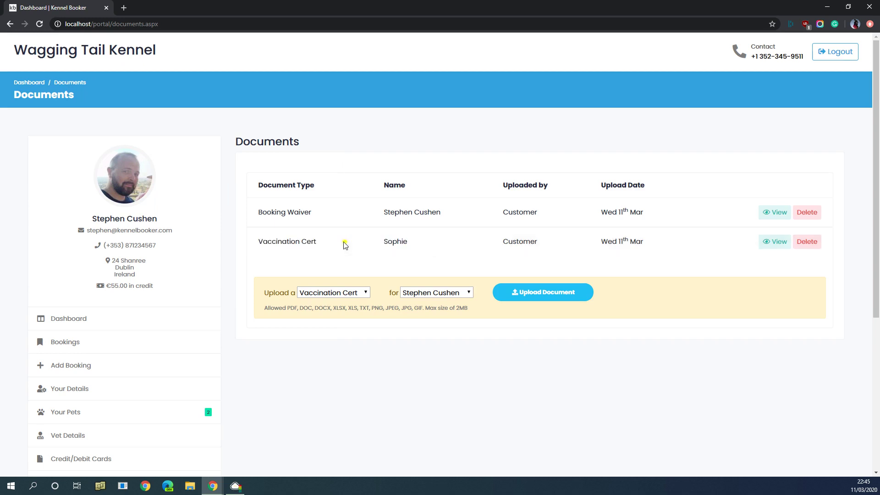
pyautogui.moveTo(387, 243); pyautogui.dragTo(536, 243)
pyautogui.click(703, 322)
pyautogui.scroll(-2, 316, 300)
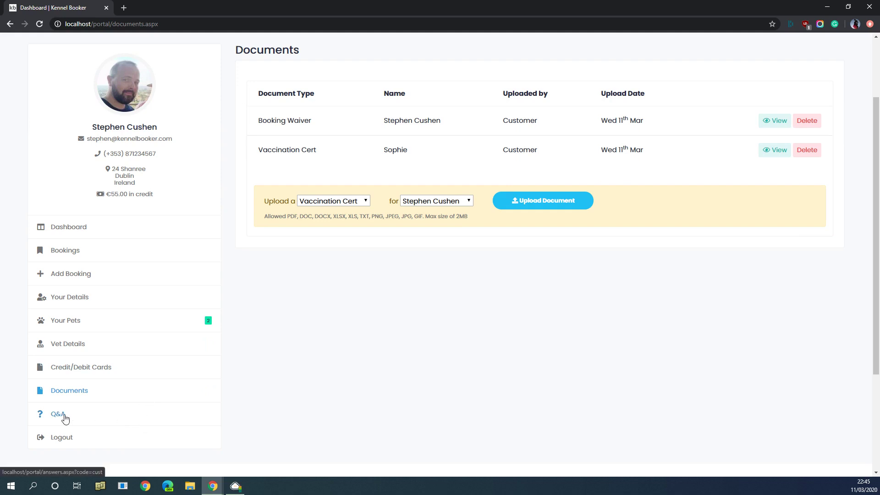
# Open Q&A and read the "No" answers for the account holder, Sophie and Benji
pyautogui.click(65, 419)
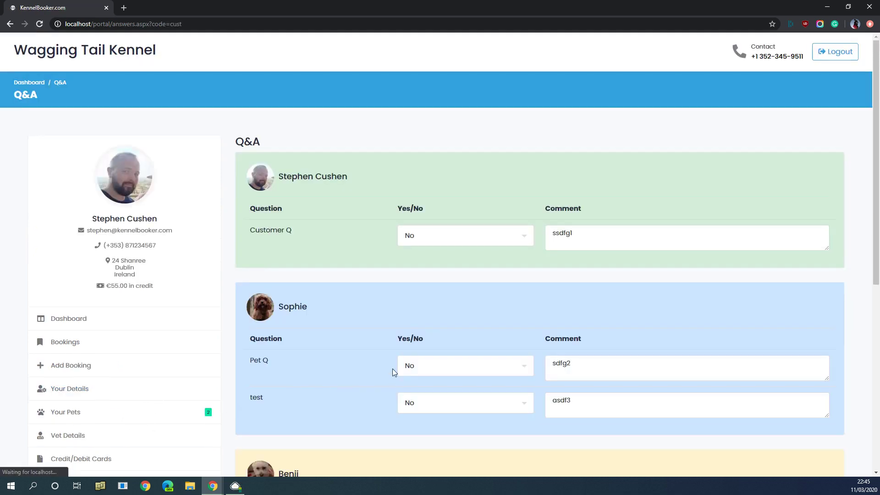
pyautogui.scroll(-1, 384, 338)
pyautogui.scroll(-1, 383, 327)
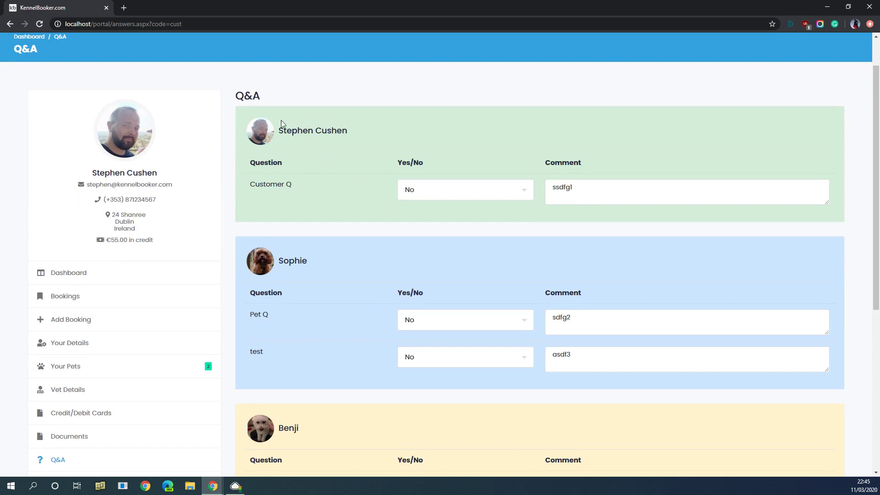
pyautogui.scroll(-1, 334, 142)
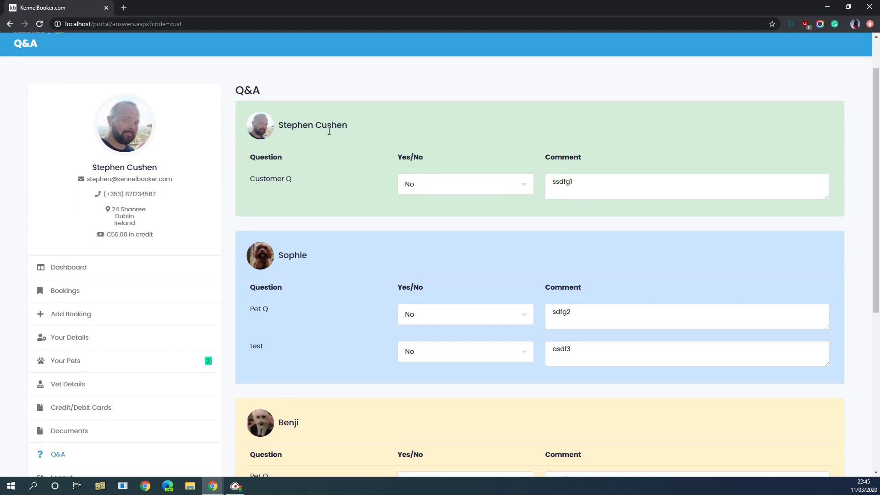